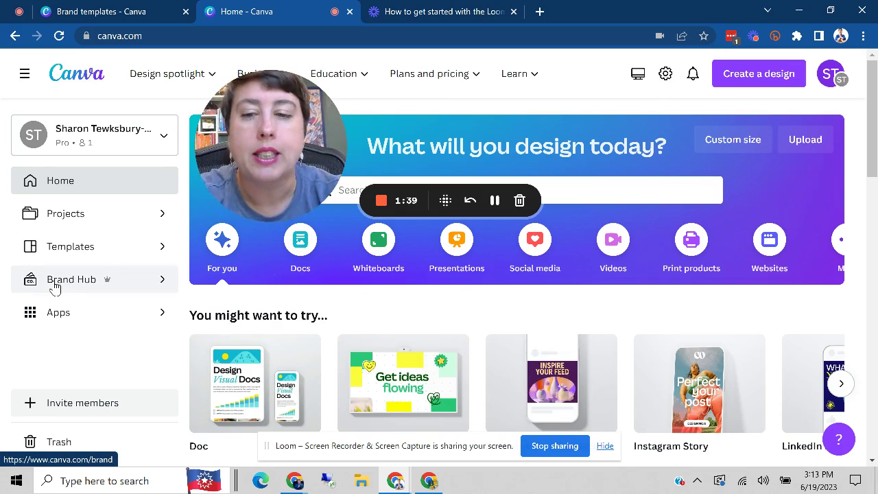
{"action": "left_click", "coordinate": [54, 283]}
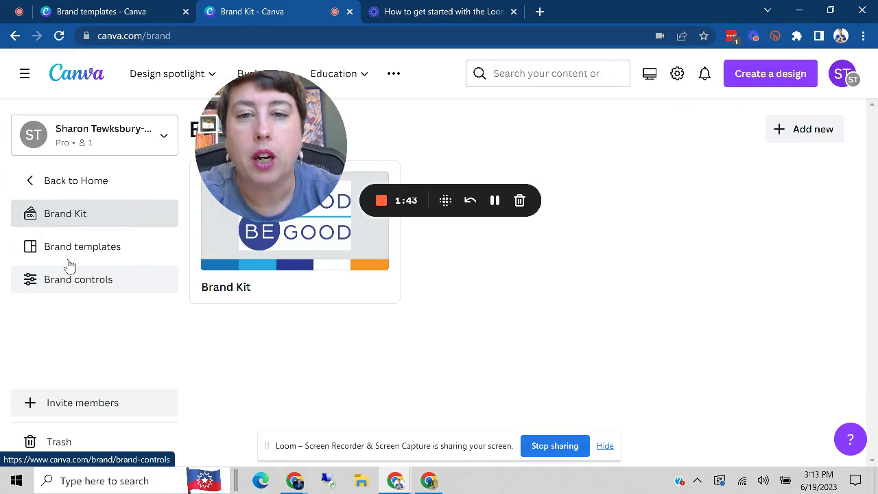
{"action": "left_click_drag", "start_coordinate": [263, 134], "coordinate": [509, 182]}
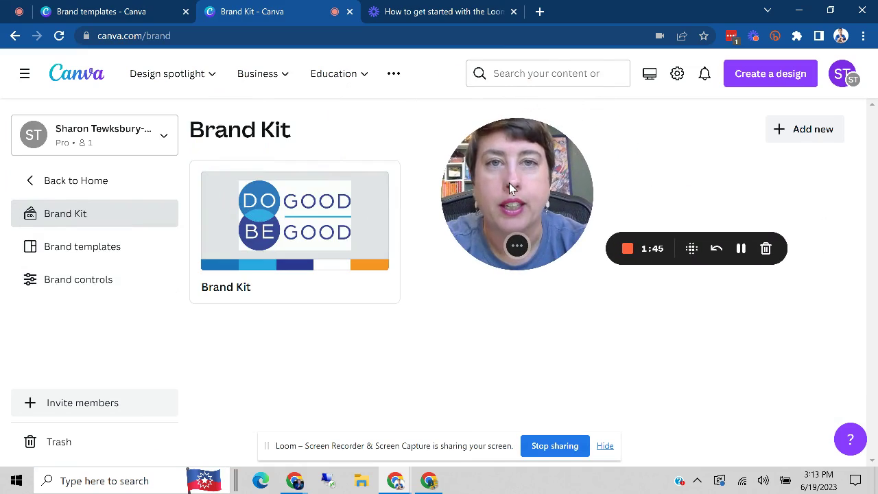
{"action": "left_click", "coordinate": [291, 232]}
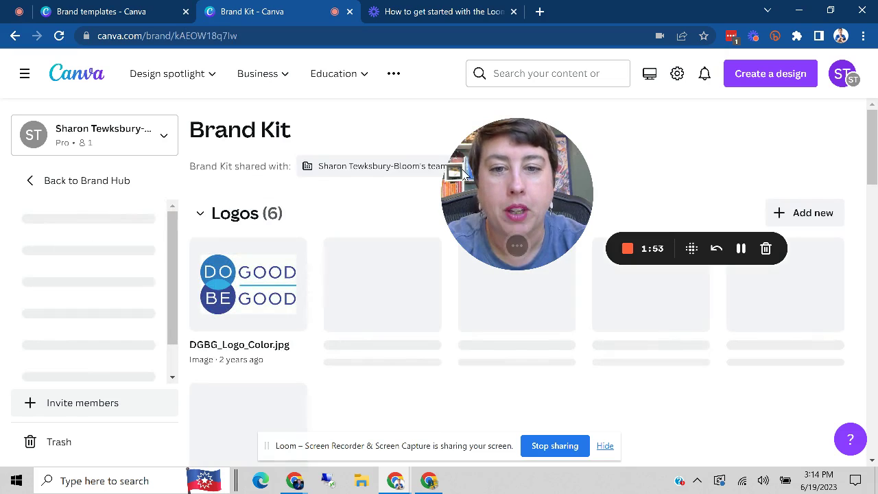
{"action": "left_click_drag", "start_coordinate": [543, 164], "coordinate": [644, 126]}
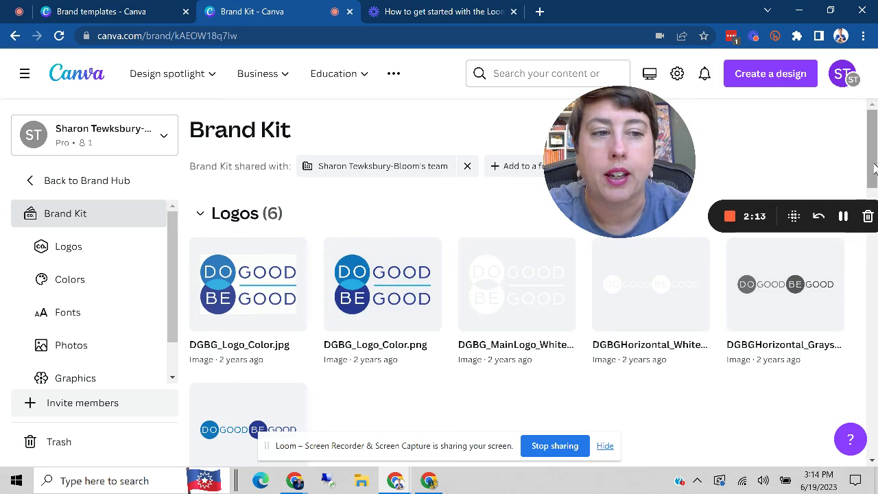
{"action": "left_click_drag", "start_coordinate": [872, 162], "coordinate": [874, 240]}
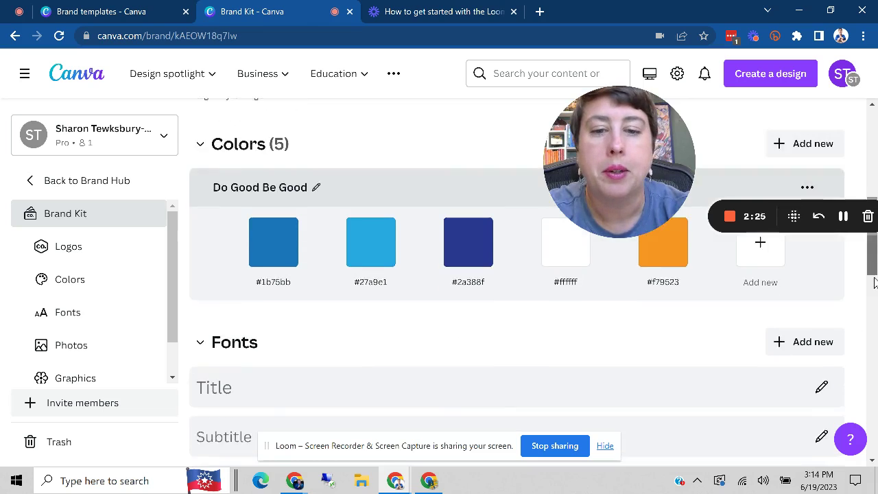
{"action": "scroll", "coordinate": [875, 313], "scroll_direction": "down", "scroll_amount": 3}
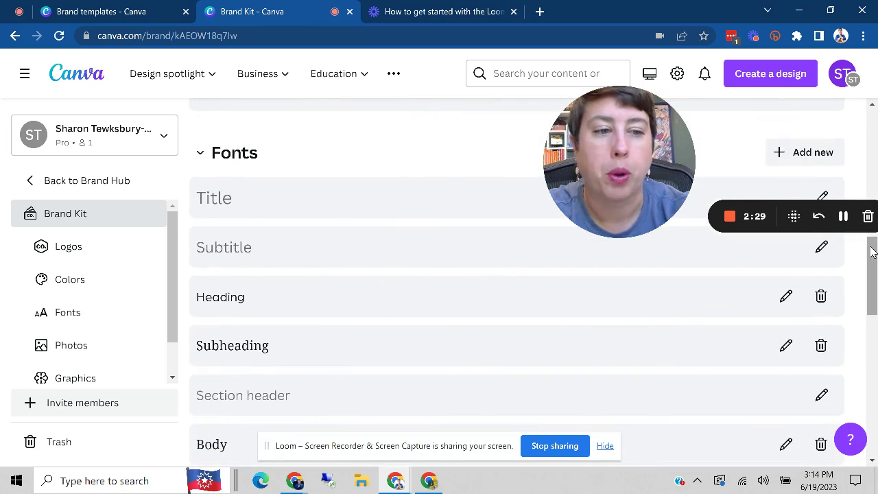
{"action": "left_click_drag", "start_coordinate": [868, 249], "coordinate": [873, 349]}
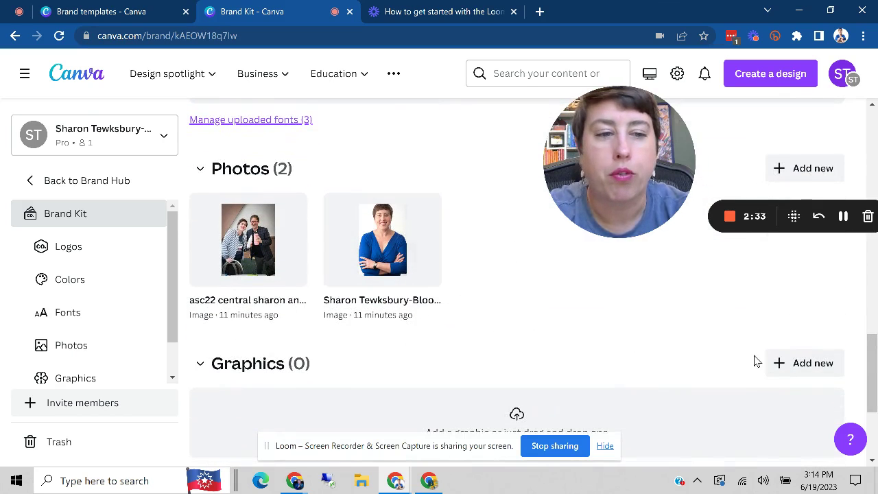
{"action": "left_click_drag", "start_coordinate": [874, 382], "coordinate": [874, 156]}
{"action": "mouse_move", "coordinate": [411, 318]}
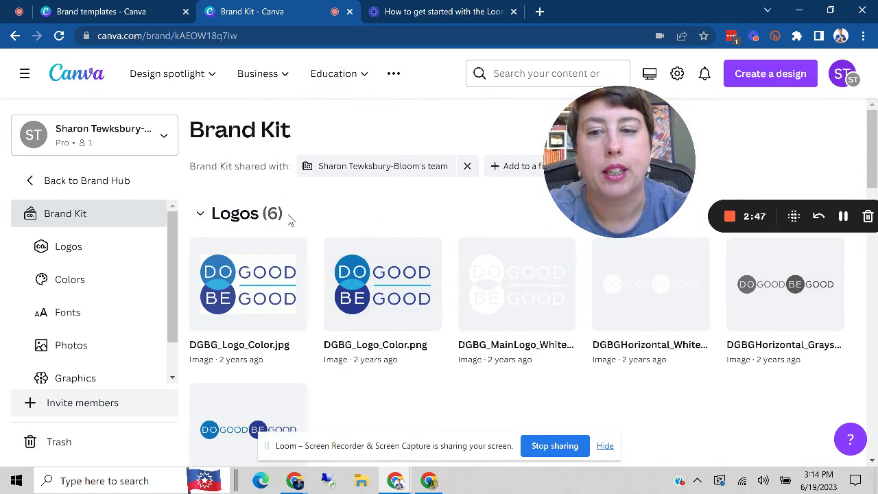
{"action": "left_click_drag", "start_coordinate": [169, 288], "coordinate": [184, 244]}
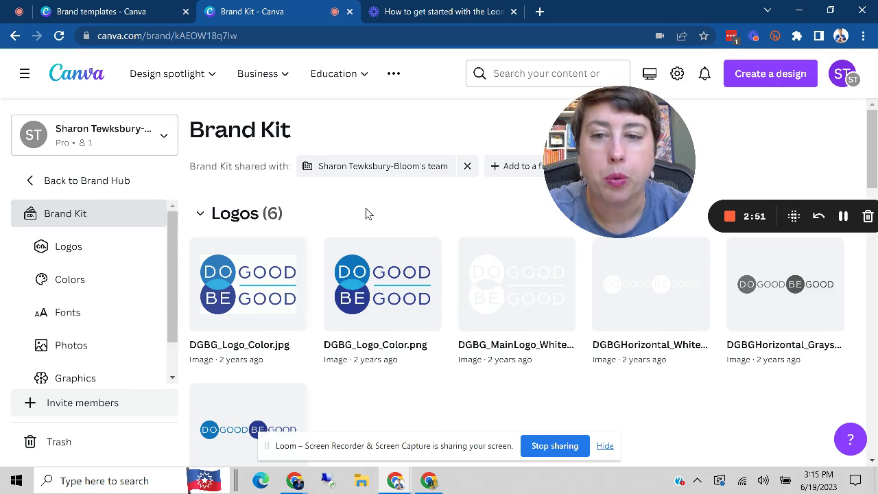
Step: From the brand hub, go to Brand templates and choose Create brand template
{"action": "left_click", "coordinate": [29, 180]}
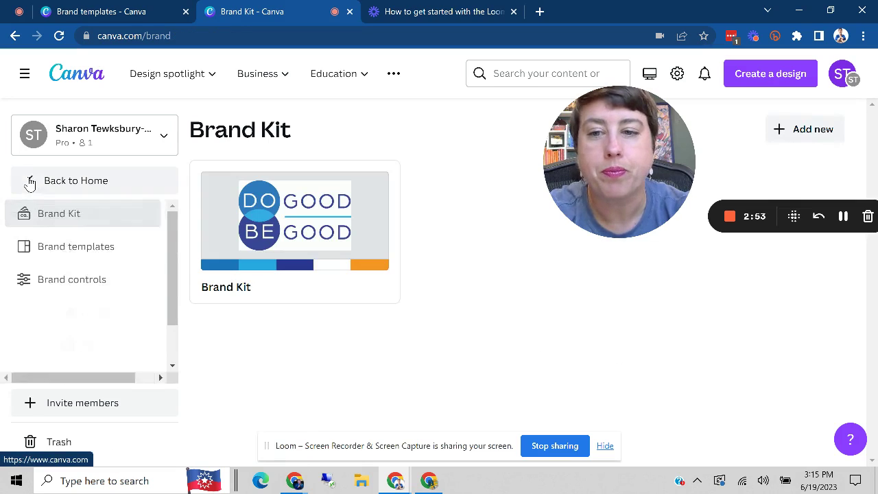
{"action": "left_click", "coordinate": [80, 250]}
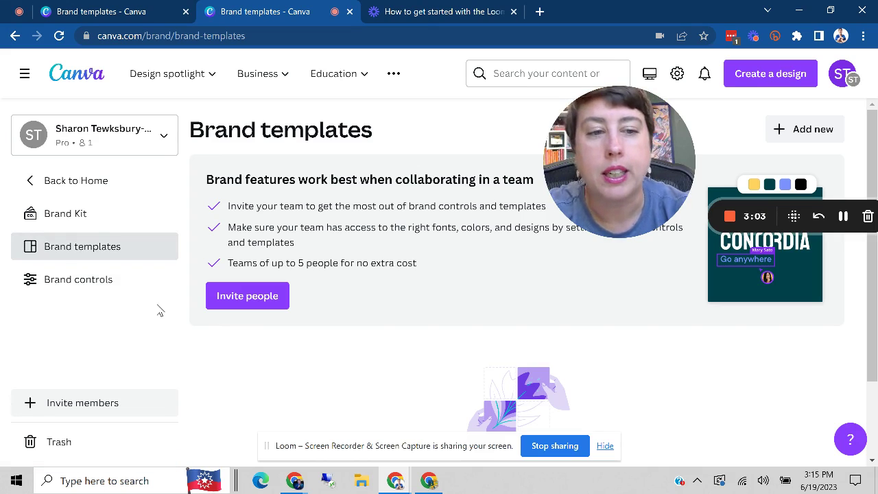
{"action": "left_click_drag", "start_coordinate": [872, 369], "coordinate": [872, 441]}
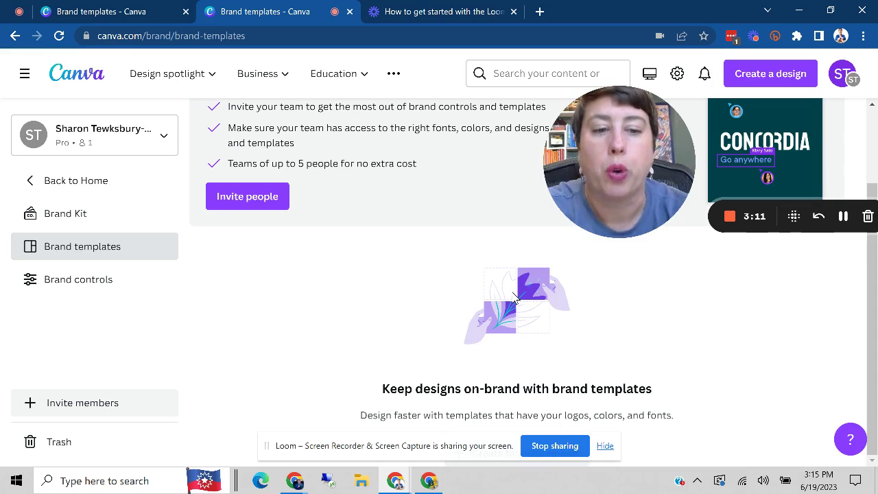
{"action": "left_click", "coordinate": [604, 447]}
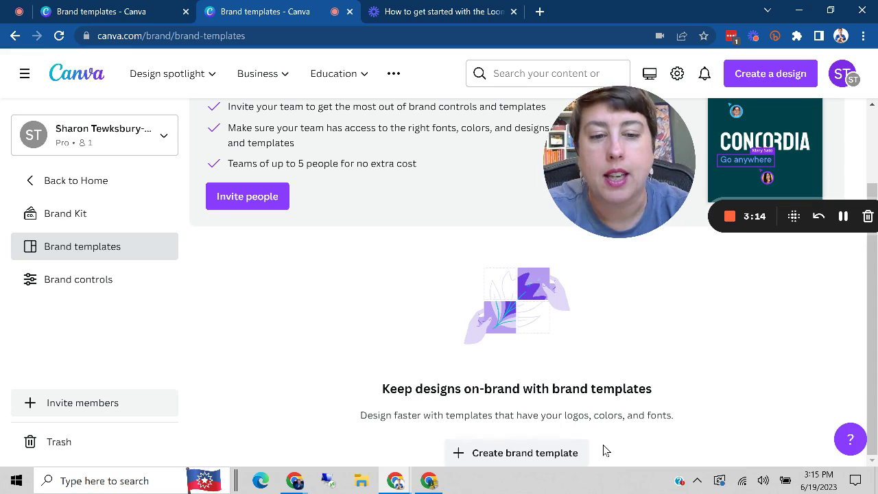
Step: Pick LinkedIn Post as the new brand template's design type
{"action": "left_click", "coordinate": [515, 454]}
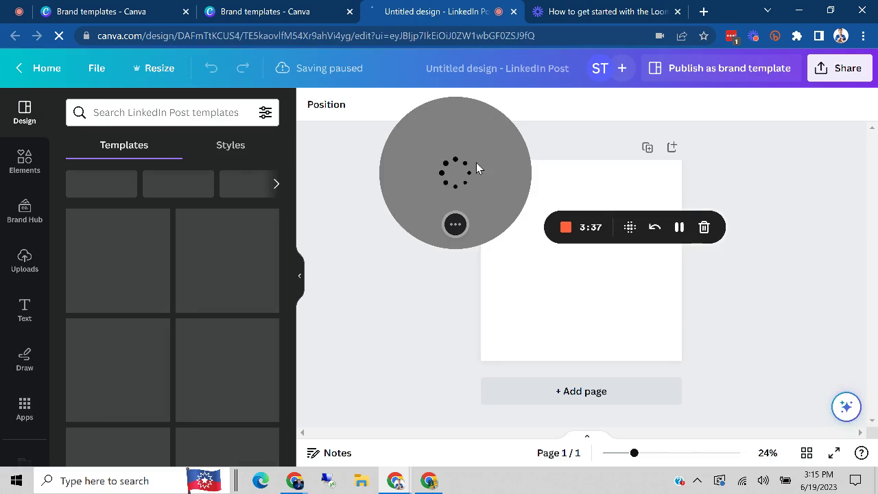
{"action": "left_click_drag", "start_coordinate": [446, 155], "coordinate": [371, 161]}
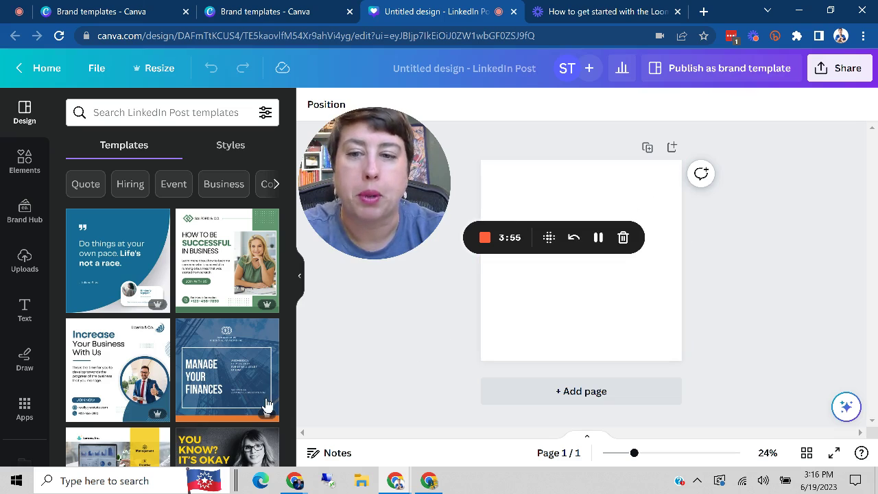
Step: Add the DO GOOD BE GOOD logo from the brand kit and move it to the page top
{"action": "left_click", "coordinate": [23, 214]}
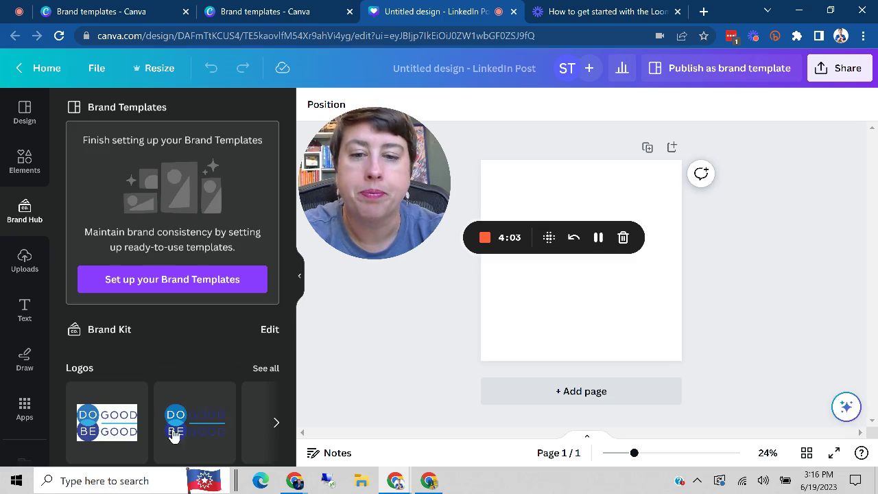
{"action": "left_click", "coordinate": [190, 427]}
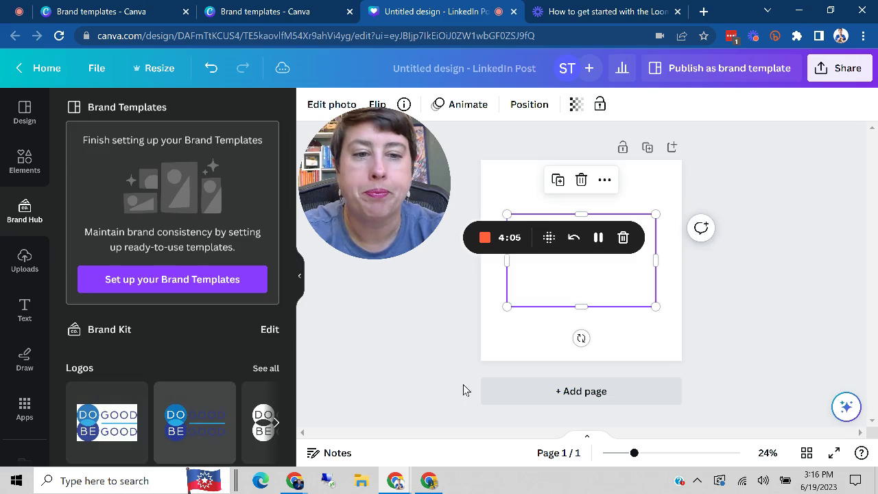
{"action": "left_click_drag", "start_coordinate": [617, 294], "coordinate": [623, 249]}
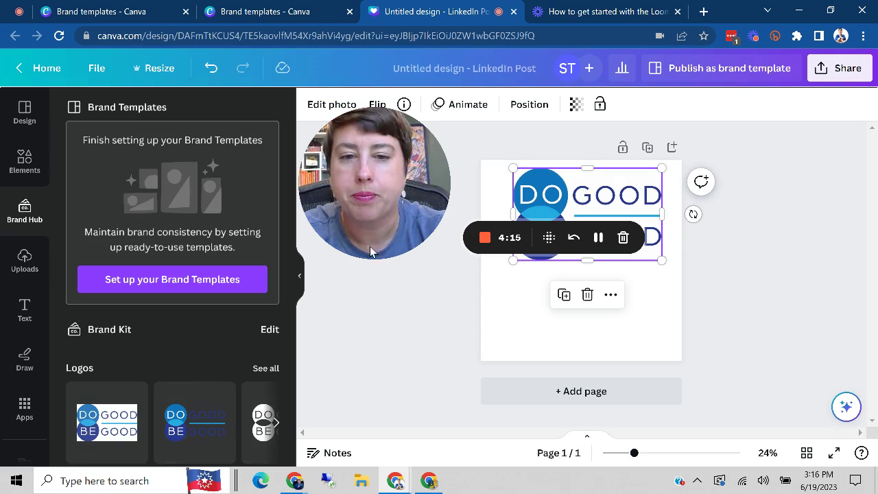
Step: Browse the full brand kit photos, close it, and add the headshot photo below the logo
{"action": "left_click", "coordinate": [599, 237]}
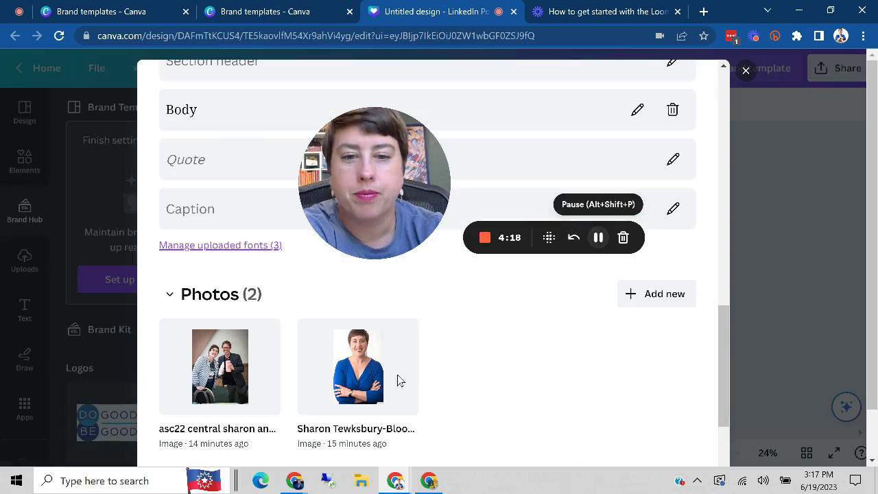
{"action": "mouse_move", "coordinate": [348, 369]}
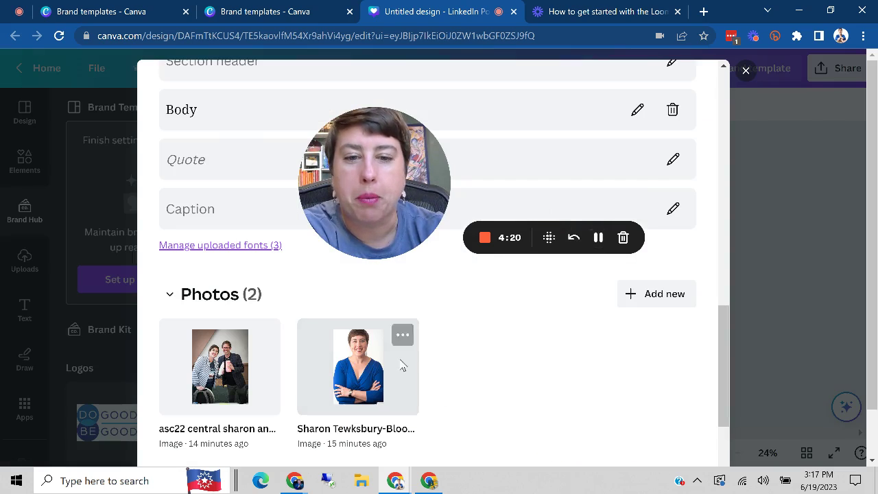
{"action": "left_click", "coordinate": [401, 336]}
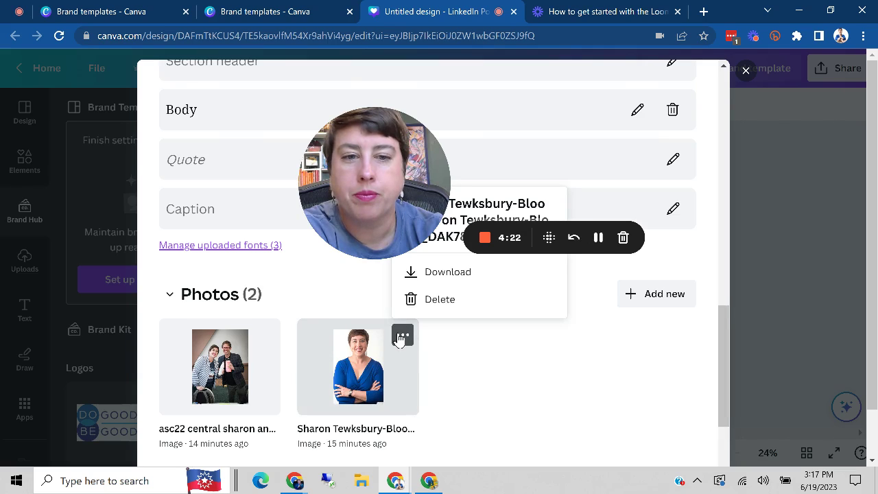
{"action": "key", "text": "Escape"}
{"action": "left_click_drag", "start_coordinate": [725, 416], "coordinate": [725, 428]}
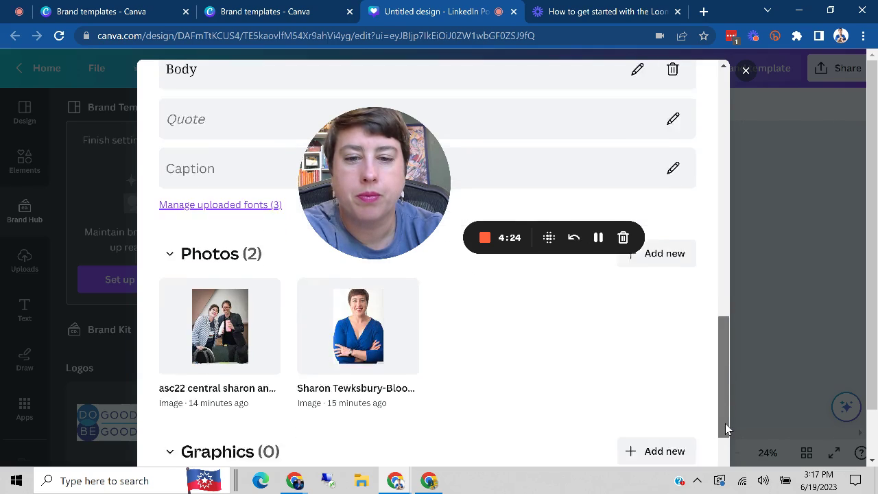
{"action": "scroll", "coordinate": [725, 425], "scroll_direction": "down", "scroll_amount": 3}
{"action": "left_click_drag", "start_coordinate": [724, 346], "coordinate": [746, 44]}
{"action": "left_click", "coordinate": [745, 70]}
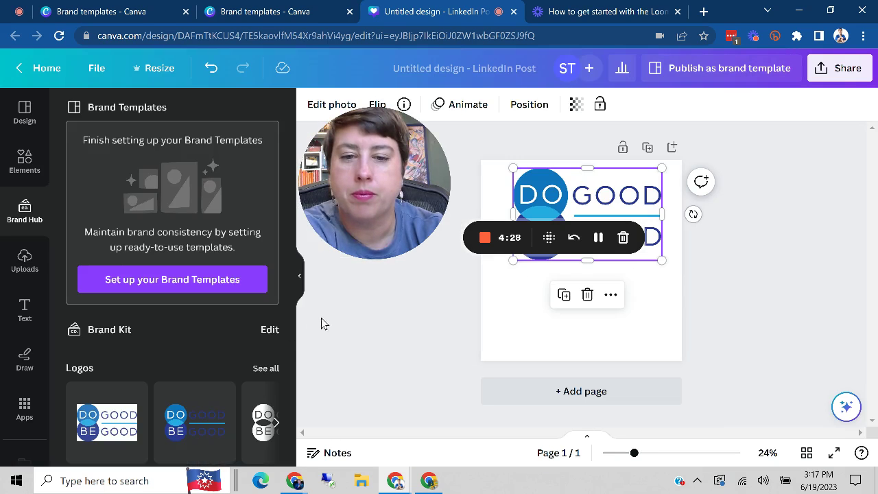
{"action": "left_click", "coordinate": [598, 237]}
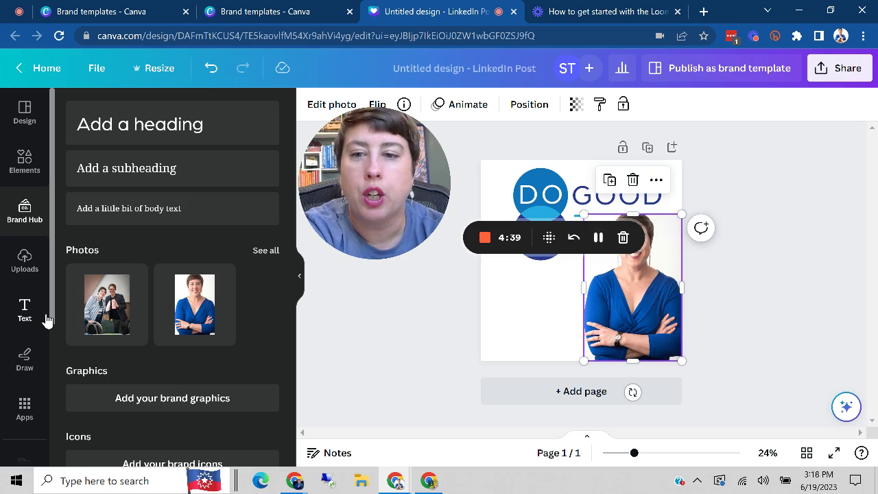
{"action": "left_click_drag", "start_coordinate": [52, 286], "coordinate": [50, 411]}
Step: Insert the 23AL8 'Planning Your Member Calendar' design from Projects > Designs into the page
{"action": "left_click", "coordinate": [24, 274]}
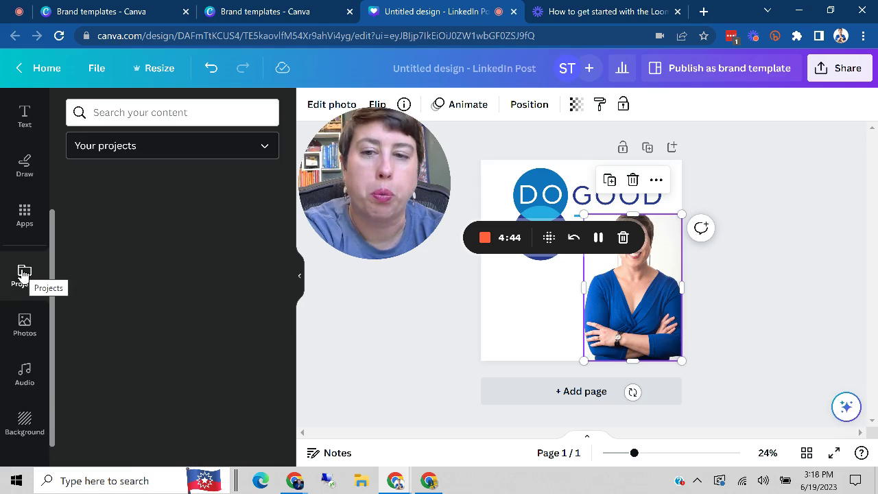
{"action": "left_click", "coordinate": [116, 188]}
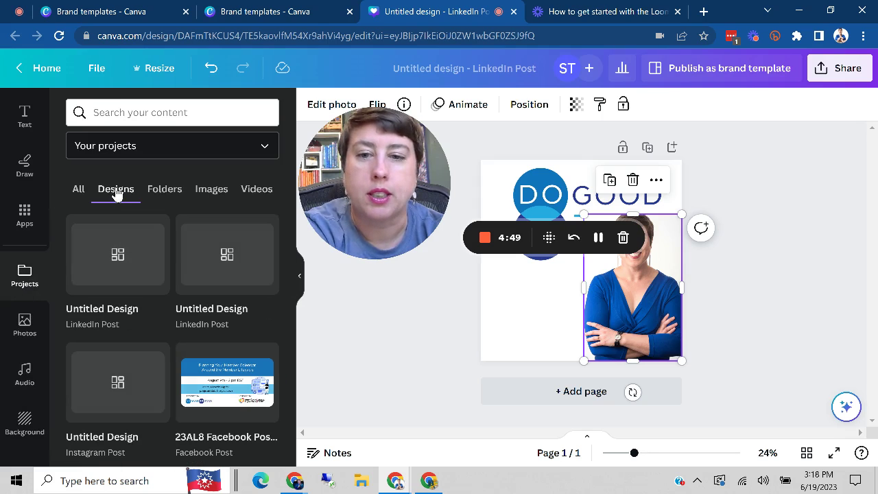
{"action": "scroll", "coordinate": [289, 259], "scroll_direction": "down", "scroll_amount": 1}
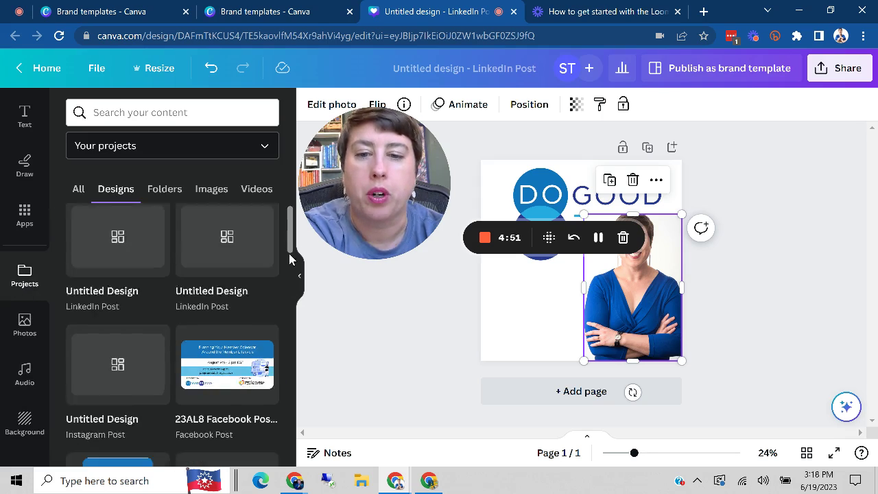
{"action": "scroll", "coordinate": [290, 259], "scroll_direction": "down", "scroll_amount": 2}
{"action": "scroll", "coordinate": [291, 282], "scroll_direction": "down", "scroll_amount": 1}
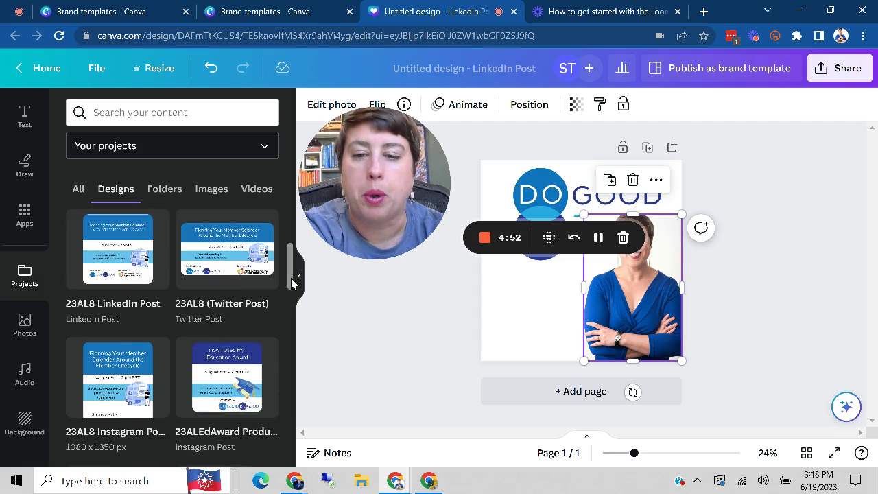
{"action": "scroll", "coordinate": [290, 283], "scroll_direction": "up", "scroll_amount": 2}
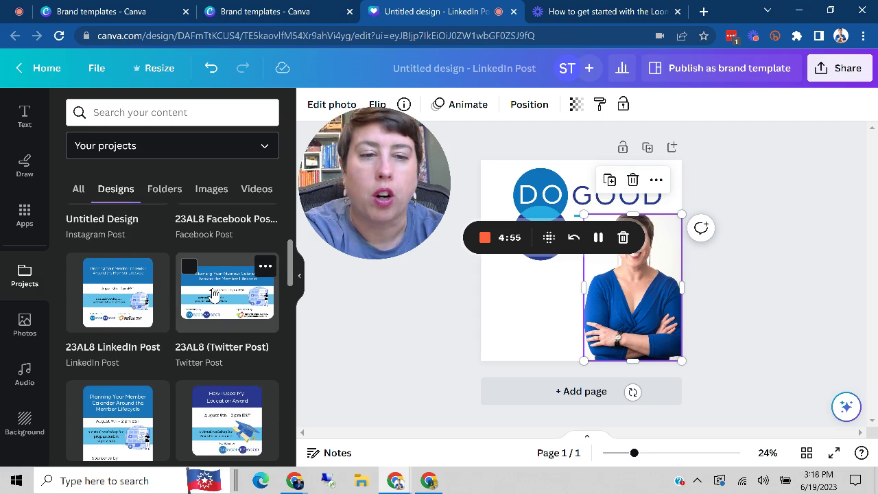
{"action": "left_click", "coordinate": [214, 295]}
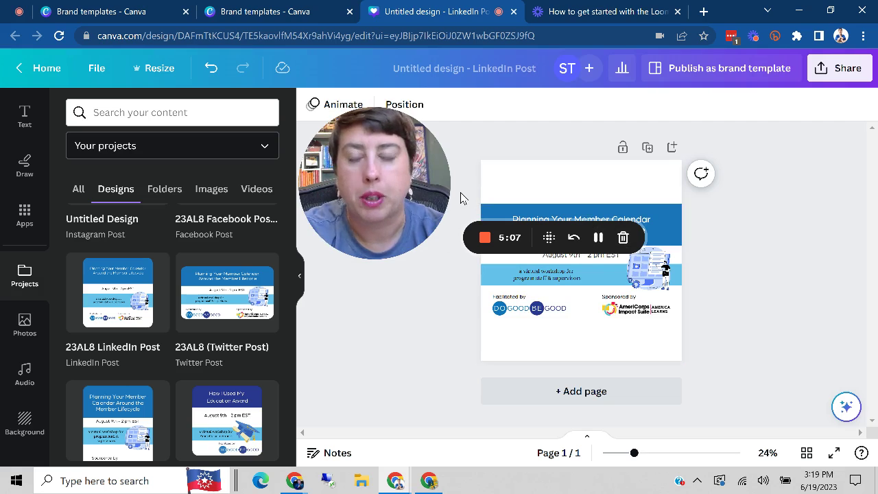
Step: Group the workshop graphic's elements and shrink the group into the lower left beside the headshot
{"action": "left_click_drag", "start_coordinate": [460, 192], "coordinate": [695, 333]}
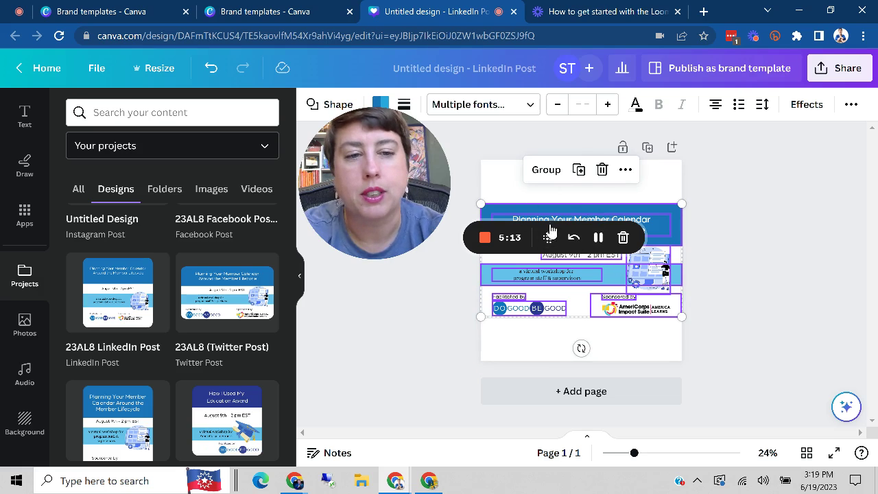
{"action": "left_click", "coordinate": [546, 173]}
{"action": "left_click_drag", "start_coordinate": [679, 203], "coordinate": [601, 256]}
{"action": "mouse_move", "coordinate": [563, 309]}
{"action": "left_mouse_down"}
{"action": "mouse_move", "coordinate": [562, 324]}
{"action": "mouse_move", "coordinate": [562, 312]}
{"action": "left_mouse_up"}
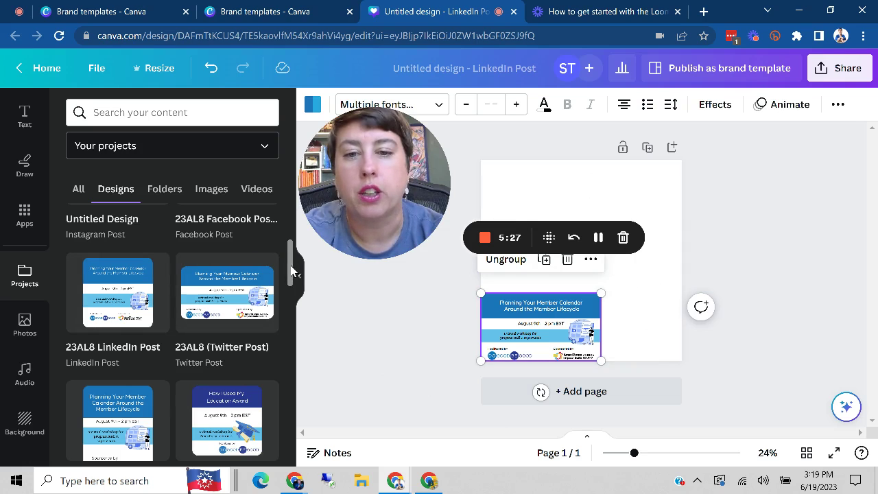
{"action": "left_click_drag", "start_coordinate": [290, 267], "coordinate": [291, 209]}
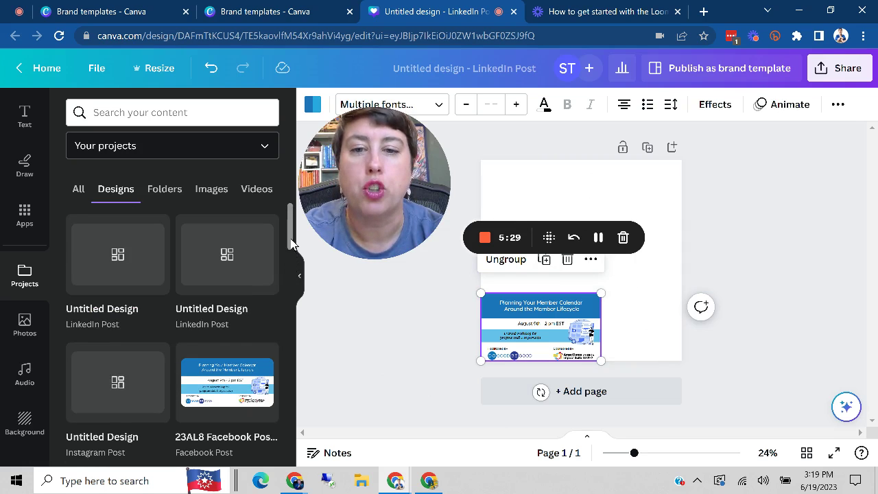
{"action": "left_click_drag", "start_coordinate": [290, 244], "coordinate": [290, 284]}
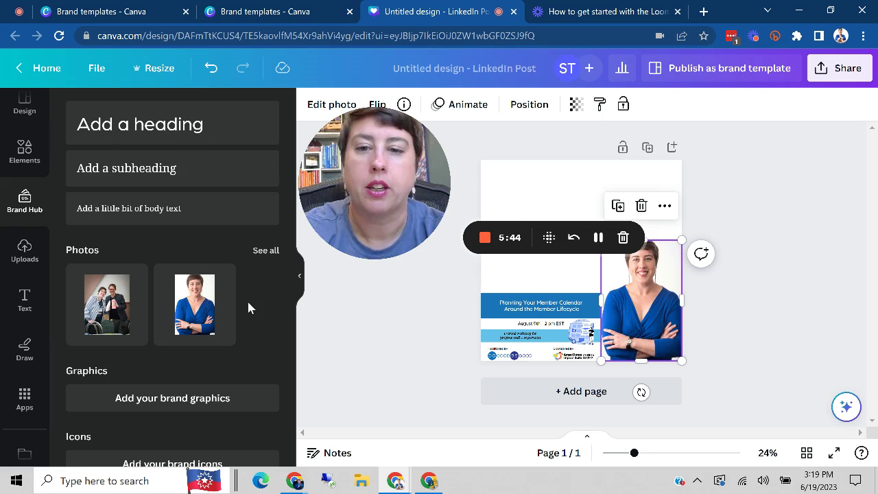
Step: Add the blue DO GOOD BE GOOD logo from Brand Hub and place it across the top
{"action": "scroll", "coordinate": [198, 233], "scroll_direction": "up", "scroll_amount": 1}
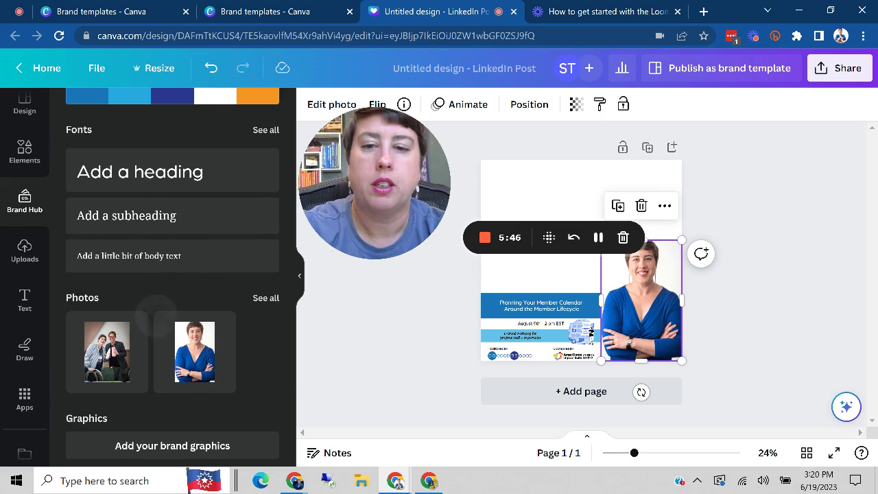
{"action": "scroll", "coordinate": [199, 233], "scroll_direction": "up", "scroll_amount": 4}
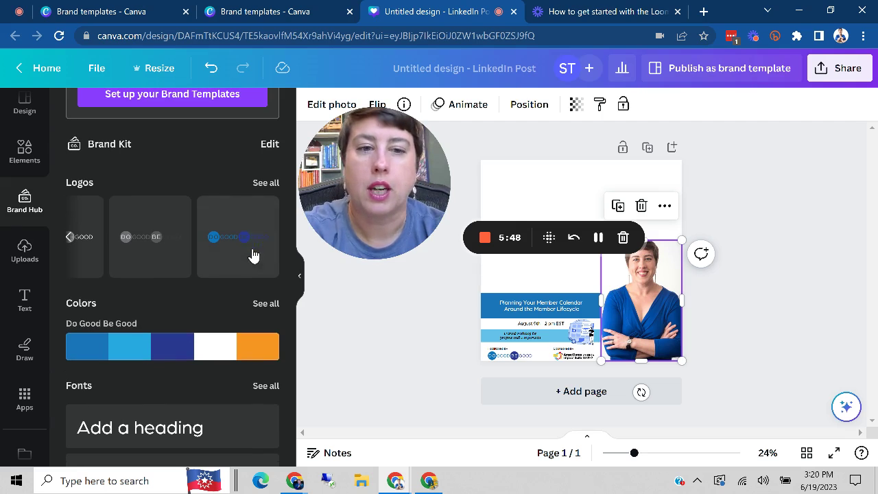
{"action": "left_click", "coordinate": [247, 252]}
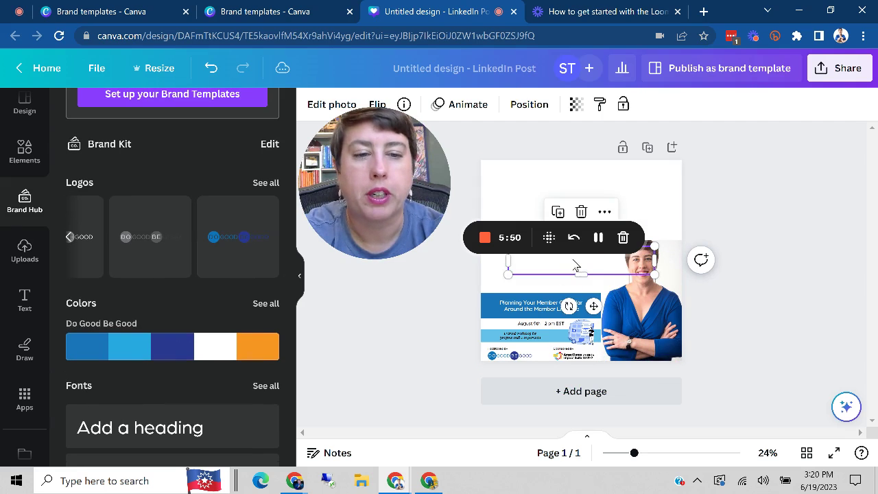
{"action": "left_click_drag", "start_coordinate": [574, 272], "coordinate": [574, 209]}
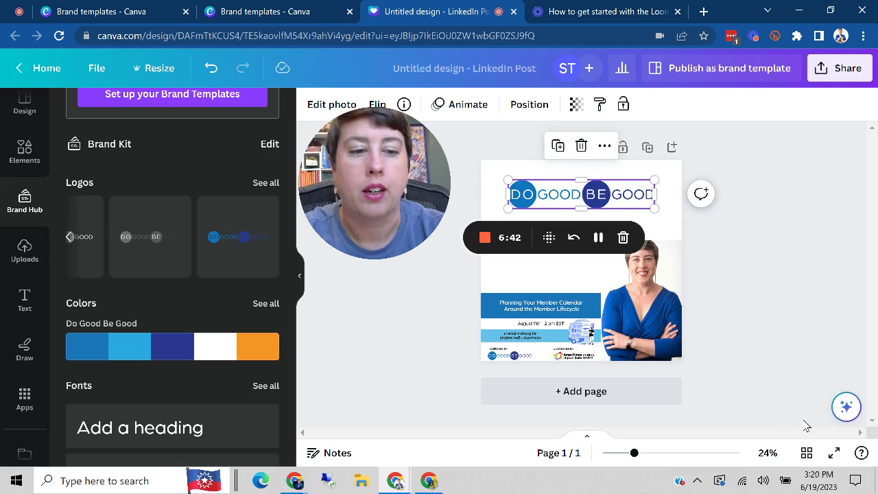
{"action": "mouse_move", "coordinate": [634, 453]}
{"action": "left_mouse_down"}
{"action": "mouse_move", "coordinate": [653, 455]}
{"action": "mouse_move", "coordinate": [643, 456]}
{"action": "left_mouse_up"}
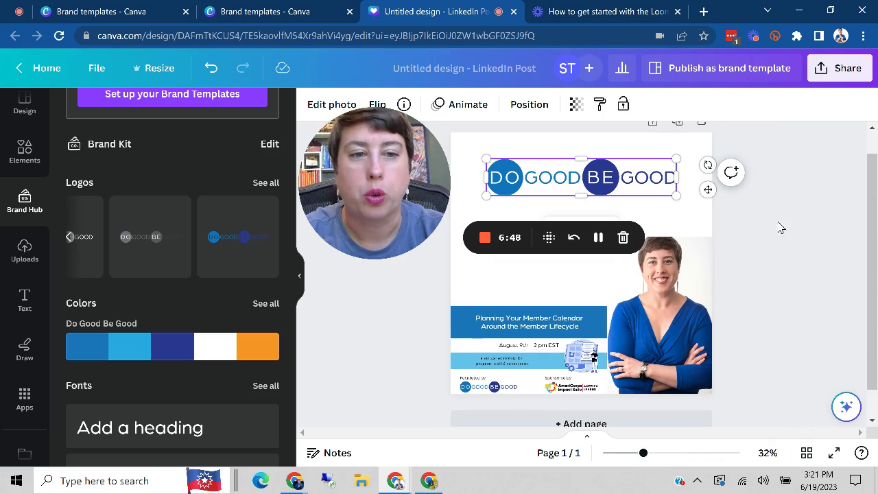
{"action": "left_click", "coordinate": [732, 259]}
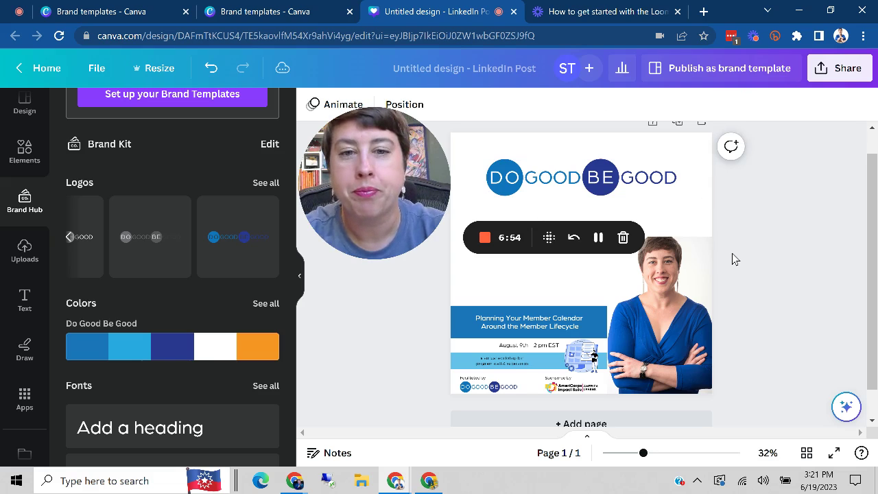